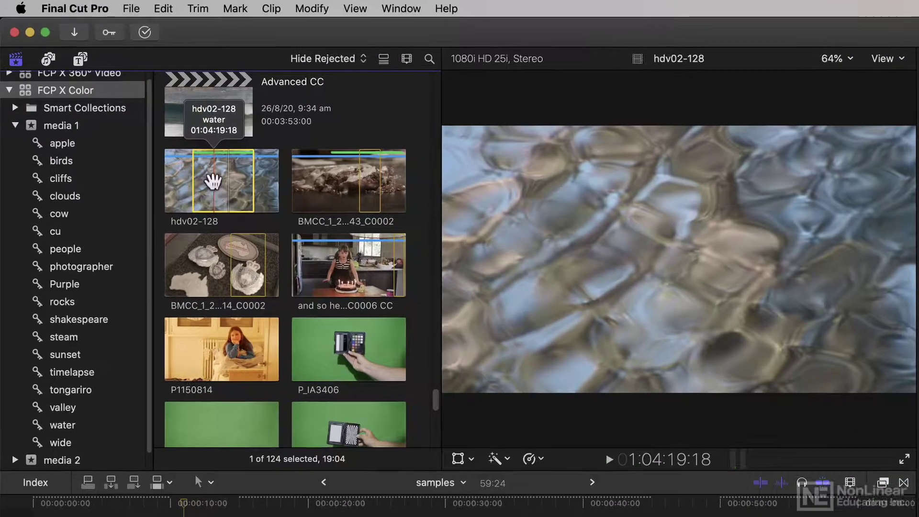
Select all 124 clips in the FCP X Color library's media 1 event with Command-A.
key("super+a")
right_click(215, 184)
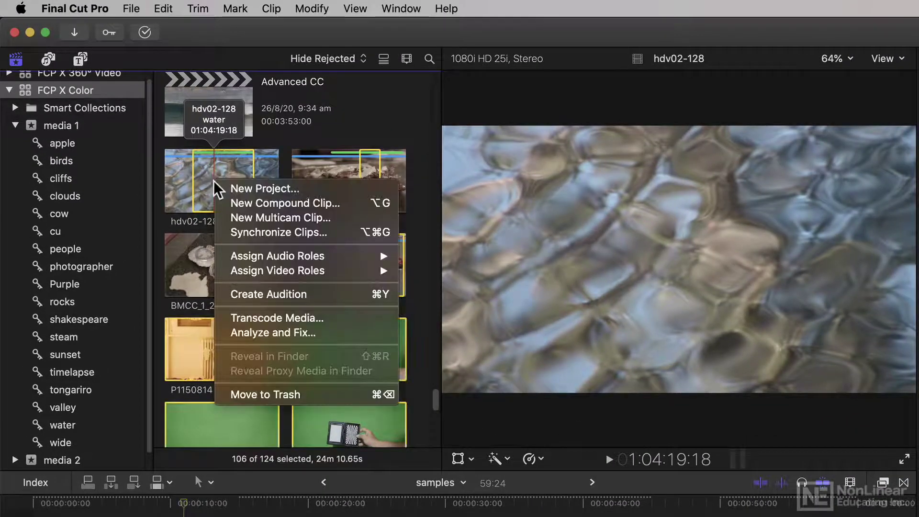
left_click(332, 319)
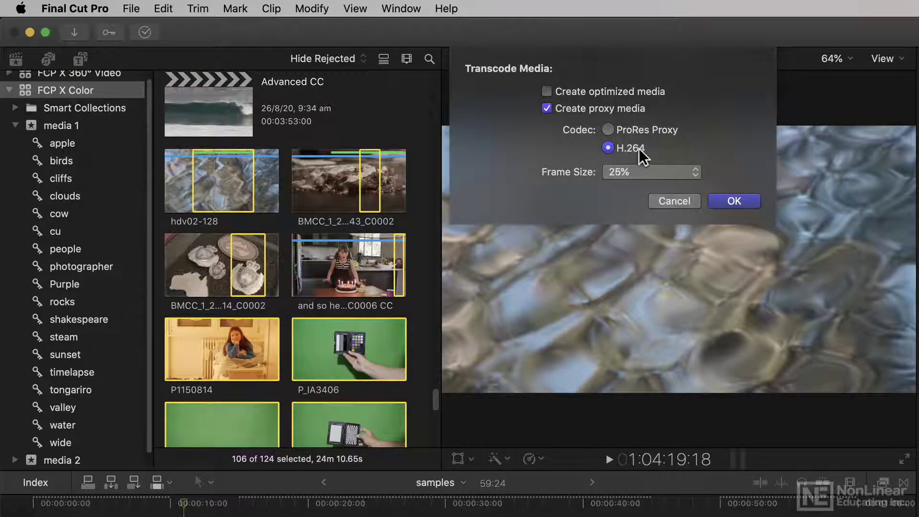
left_click(660, 171)
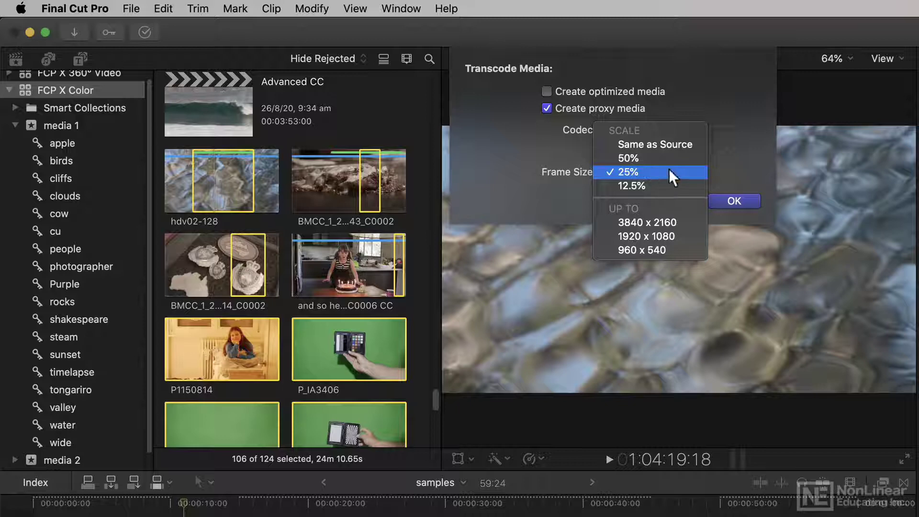
left_click(736, 165)
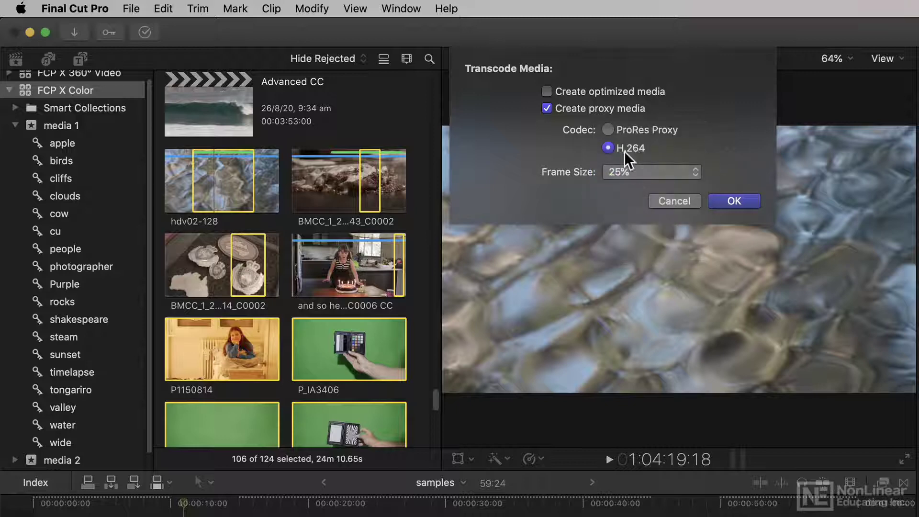
left_click(673, 201)
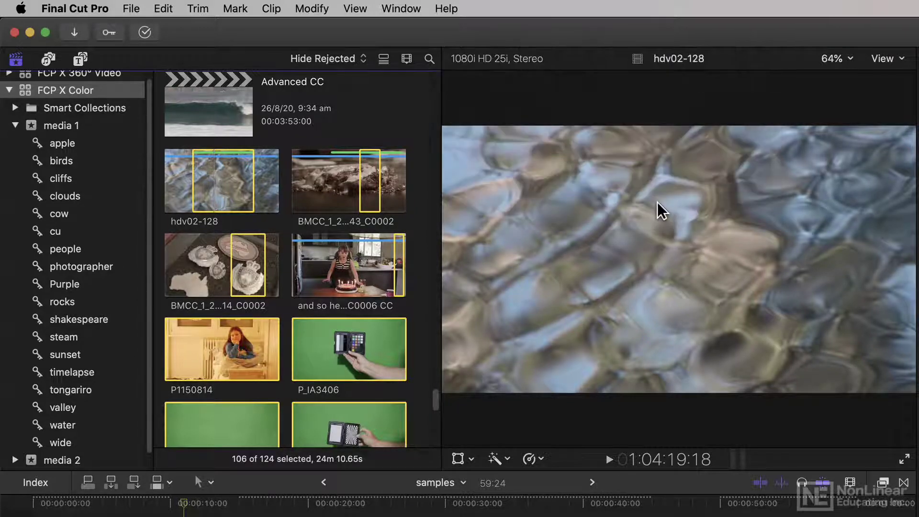
key("super+comma")
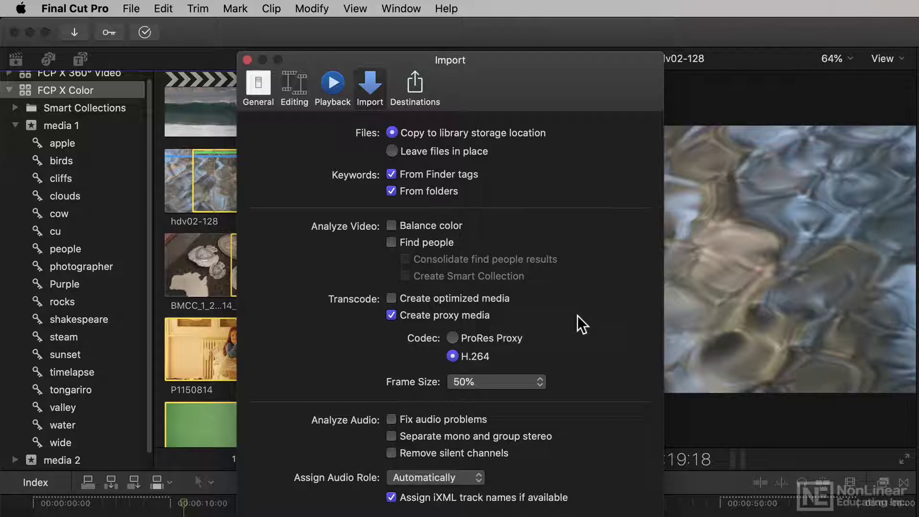
left_click(247, 60)
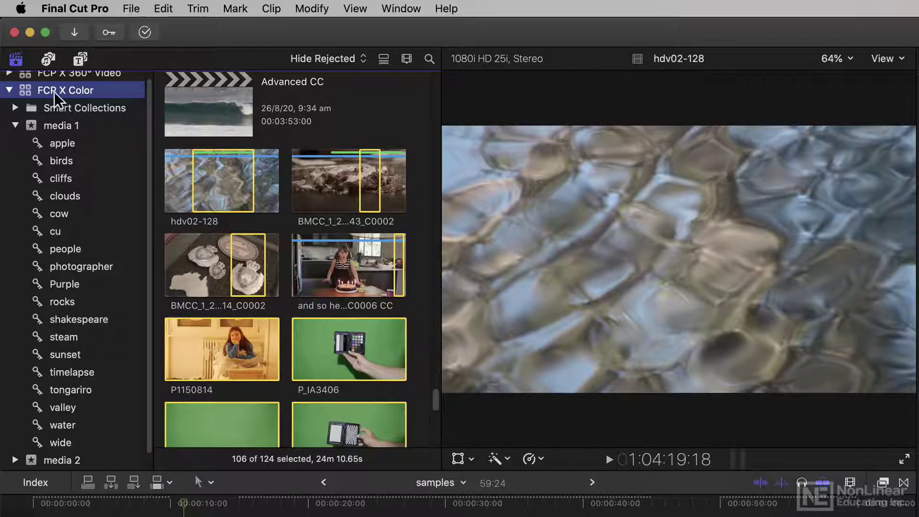
Choose File > Copy to Library > New Library to copy FCP X Color into a new library.
left_click(138, 11)
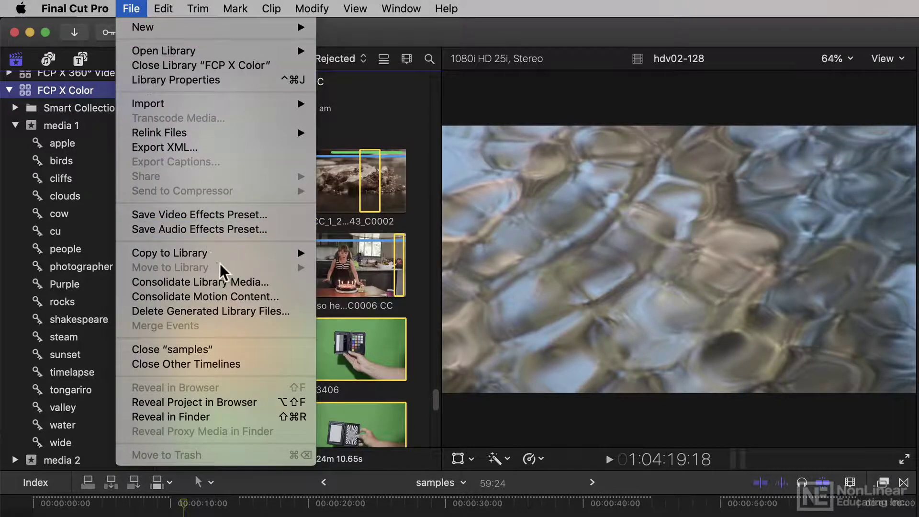
mouse_move(224, 256)
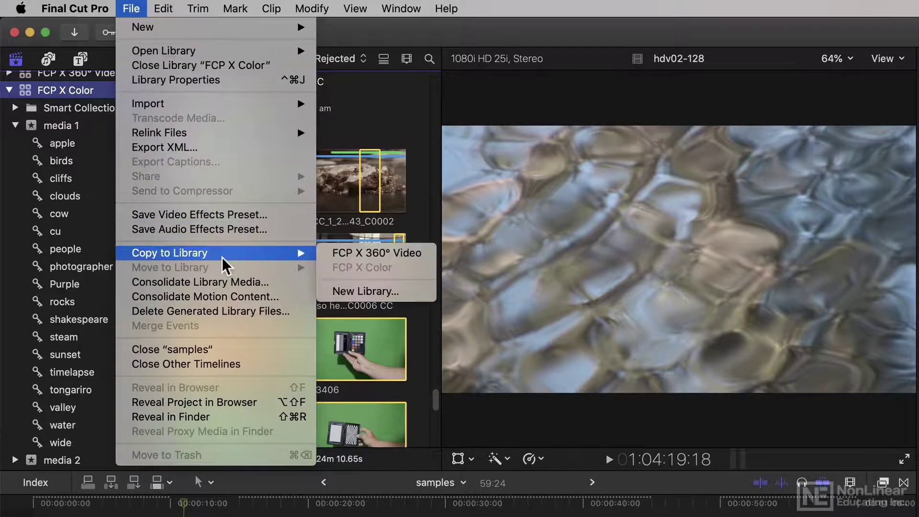
left_click(418, 292)
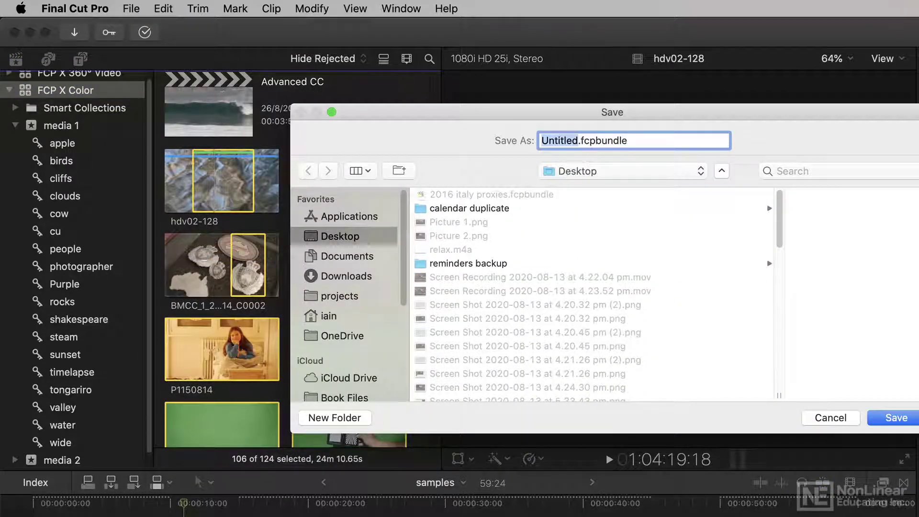
Save the new library as 'FCP X color PROXY' on the Desktop.
type("FCP X col")
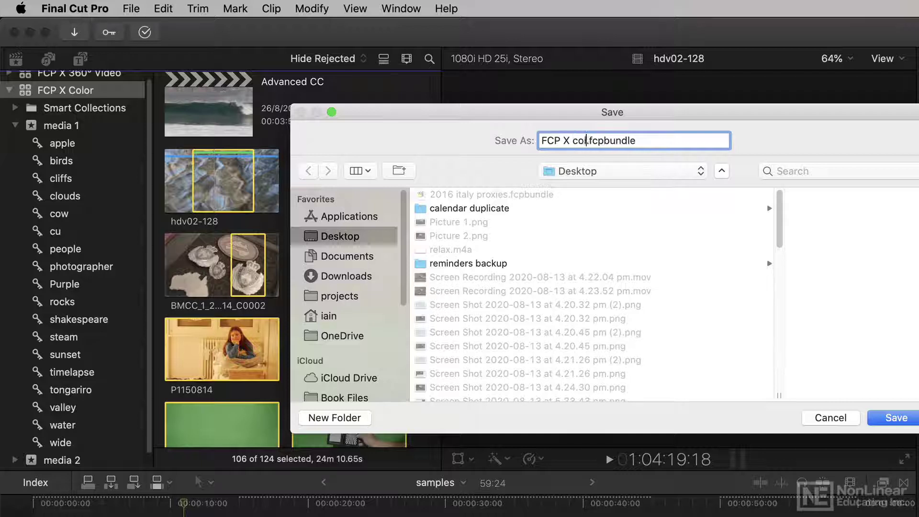
type("or PROXY")
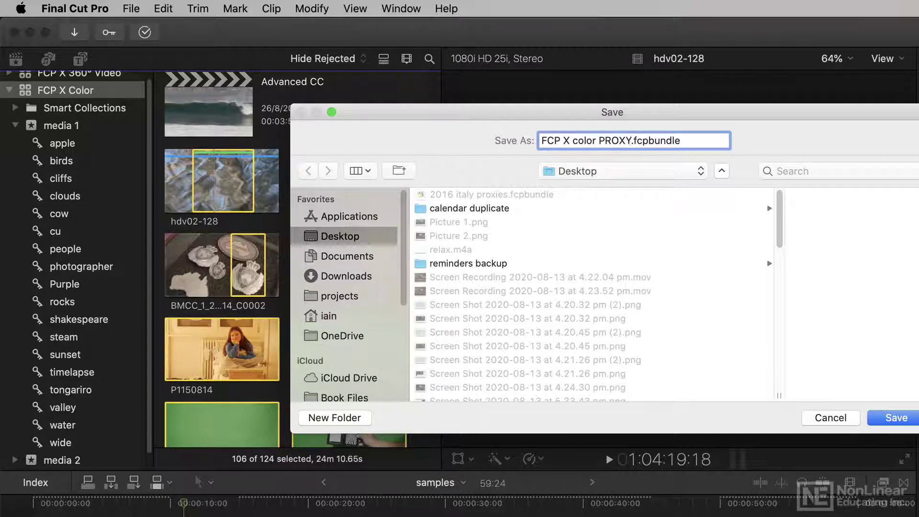
key("Return")
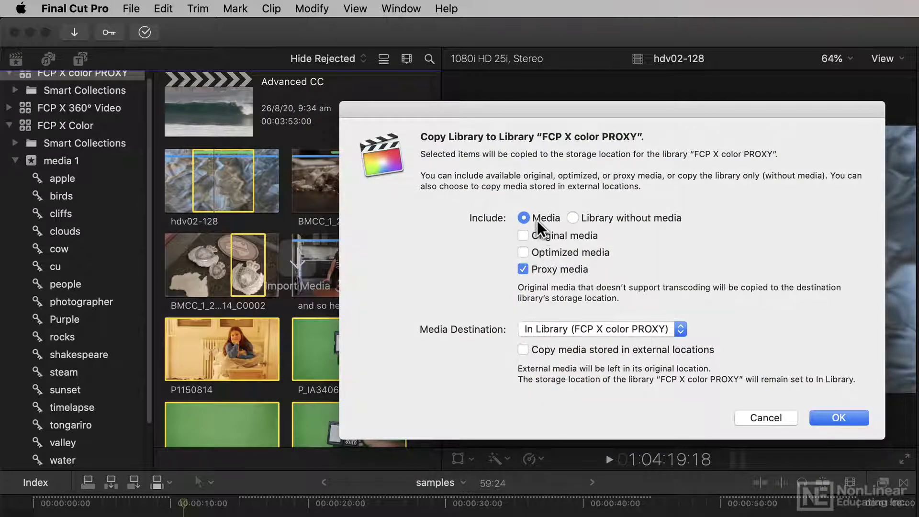
left_click(541, 237)
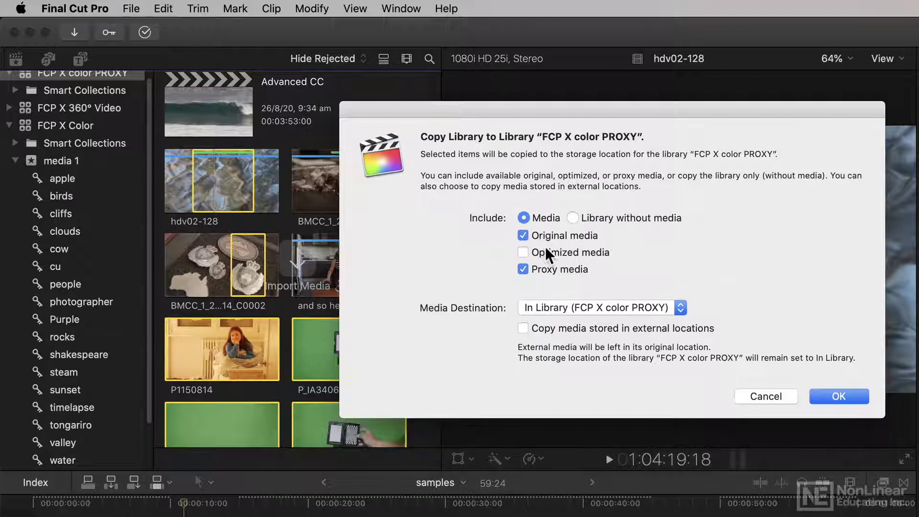
left_click(541, 235)
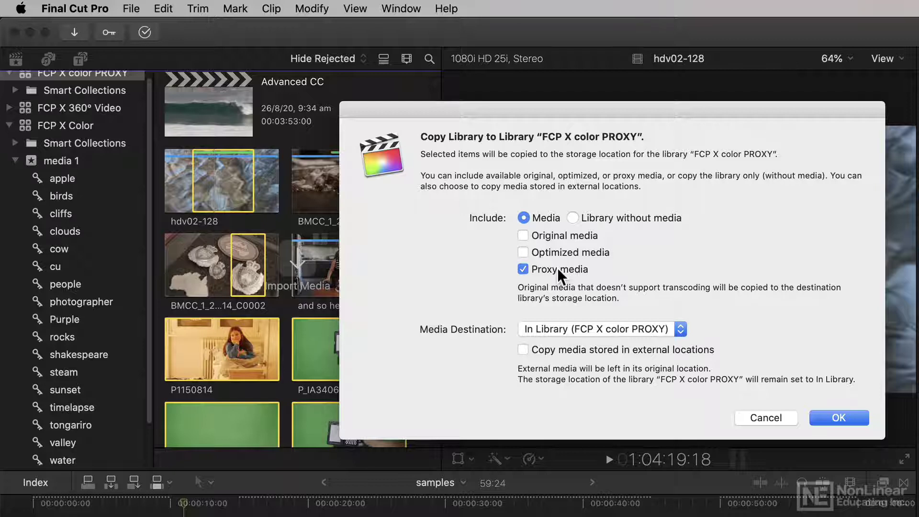
left_click(597, 217)
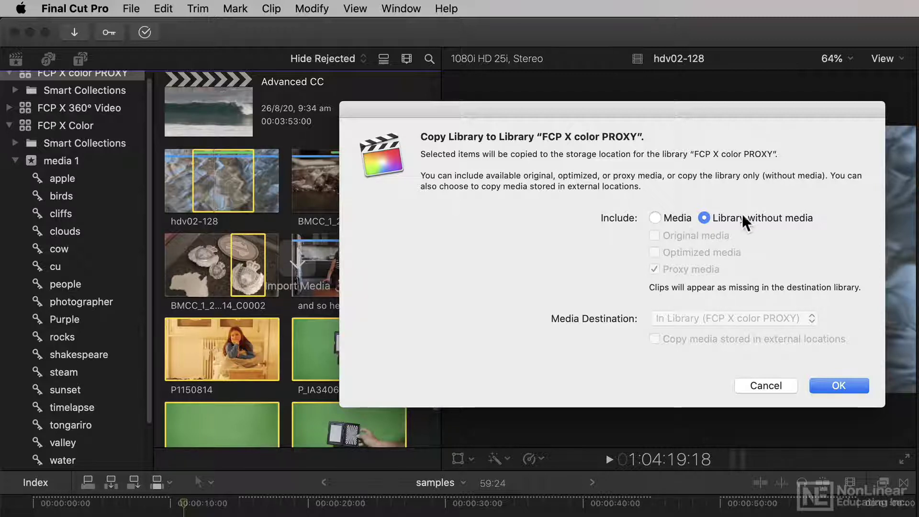
left_click(671, 218)
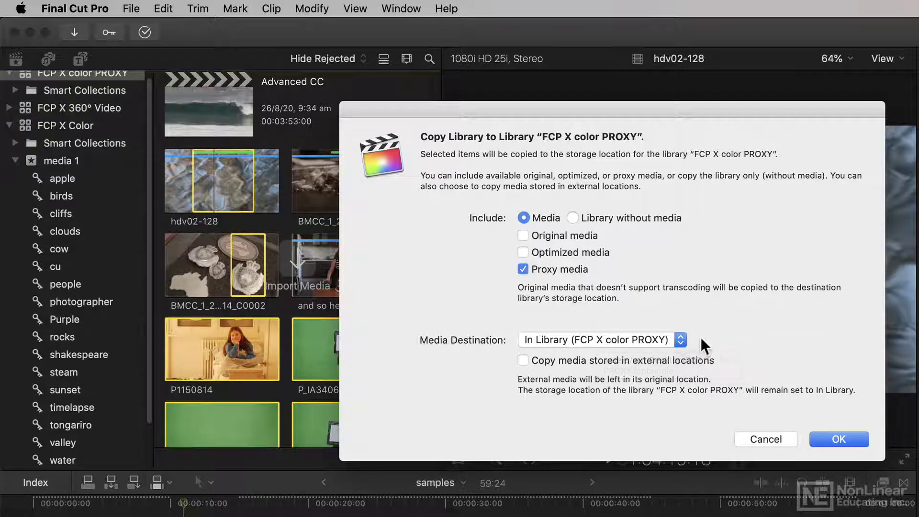
left_click(676, 338)
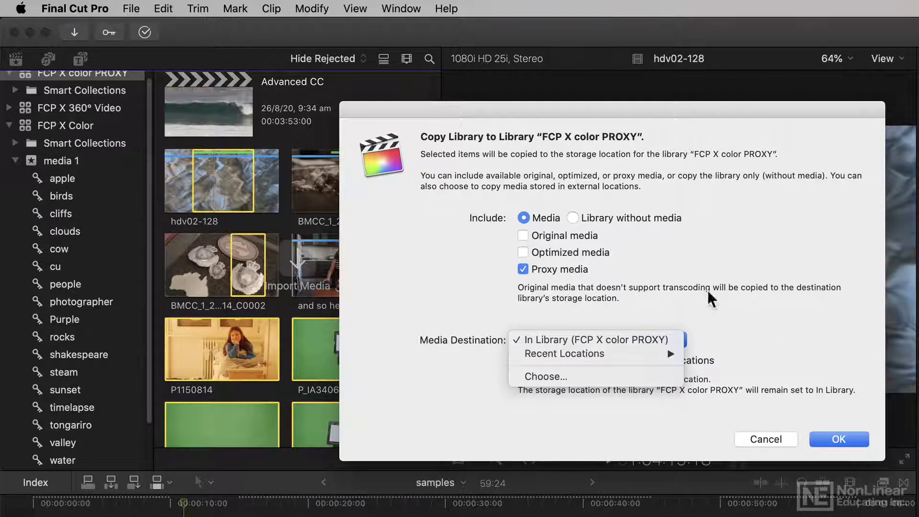
Keep the media destination In Library (FCP X color PROXY) and copy with proxy media only.
key("Escape")
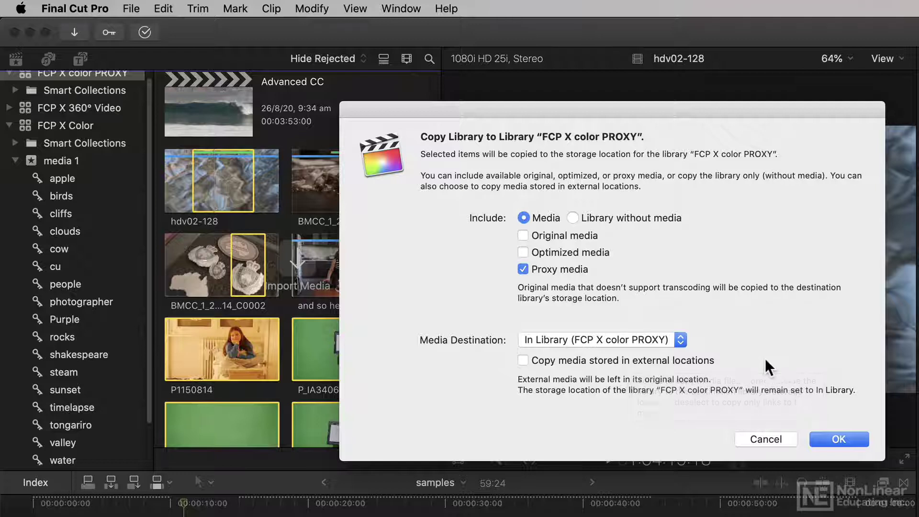
left_click(681, 340)
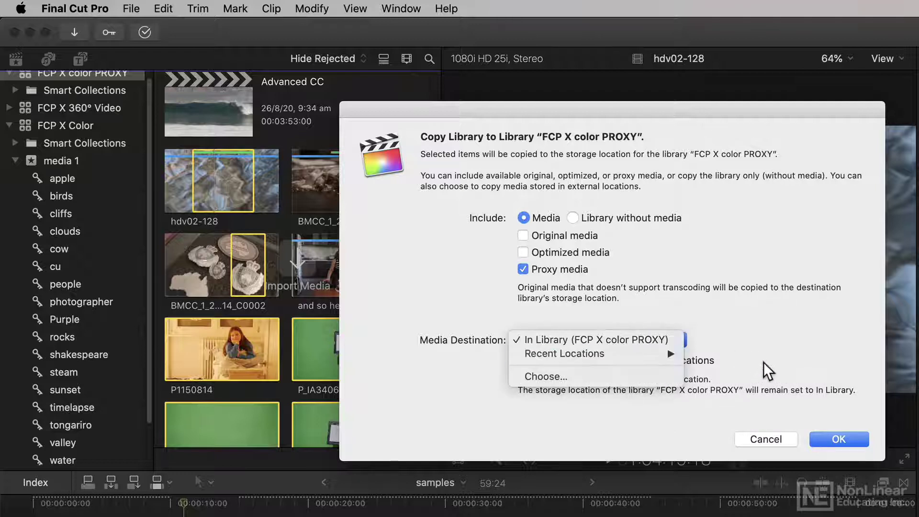
key("Escape")
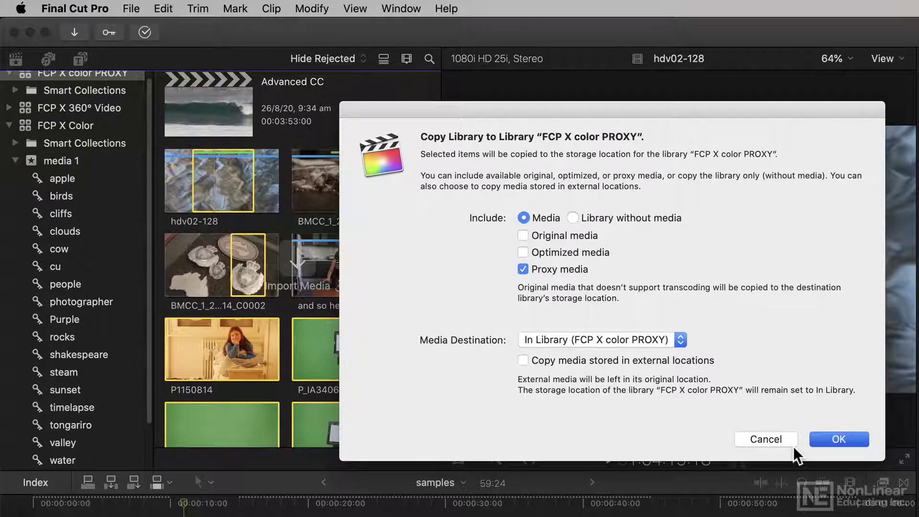
key("Return")
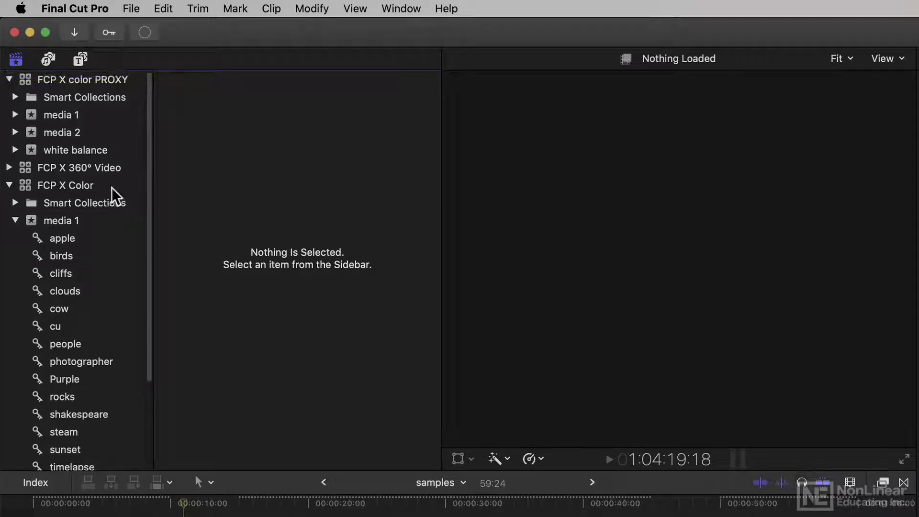
Open FCP X Color's media 1 event and scroll up to its 7 projects, including yosemite with CC.
left_click(47, 184)
left_click(131, 9)
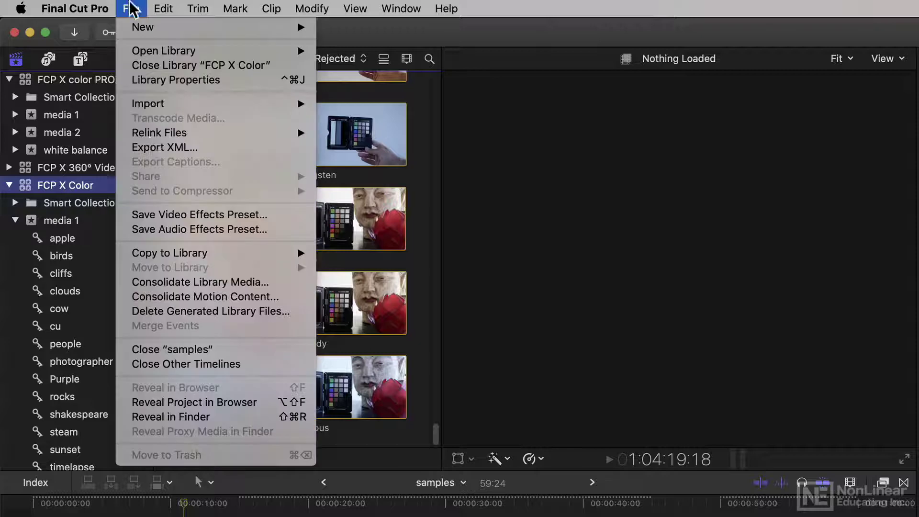
key("Escape")
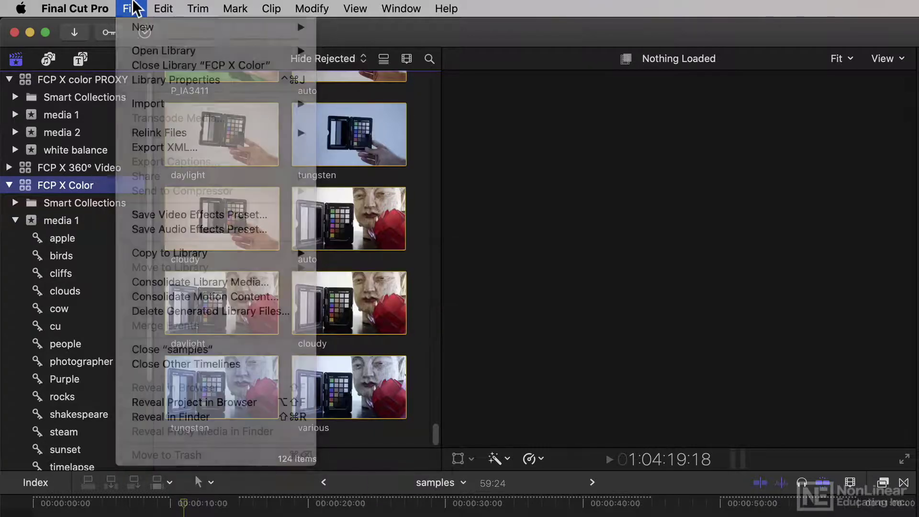
left_click(62, 218)
left_click(118, 8)
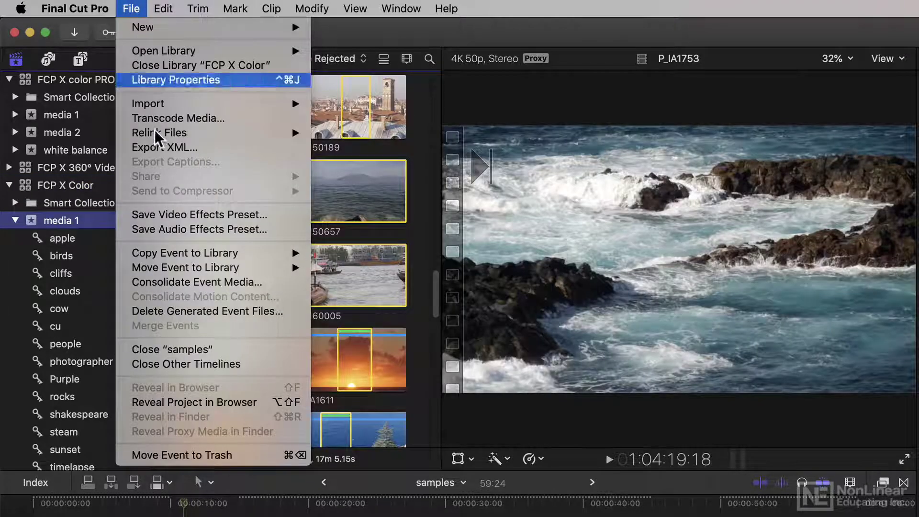
mouse_move(190, 255)
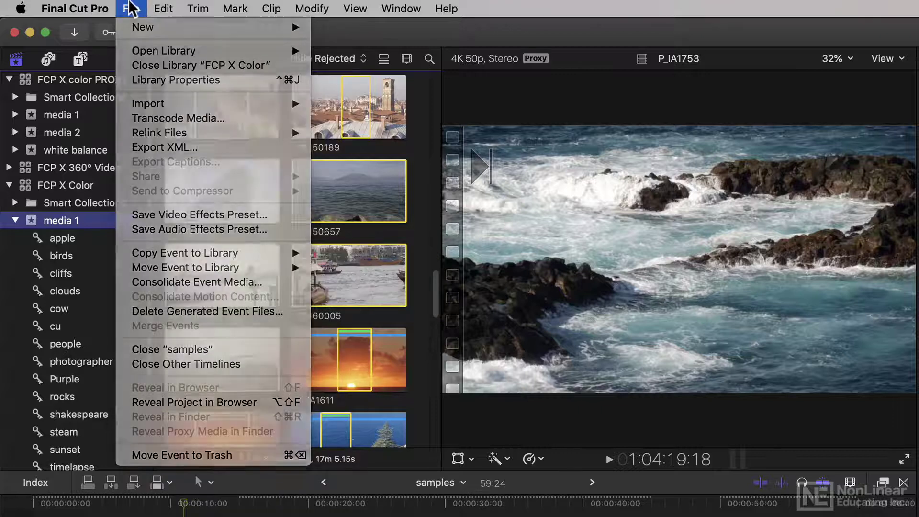
left_click(128, 9)
scroll(209, 273, "up", 10)
left_click(195, 146)
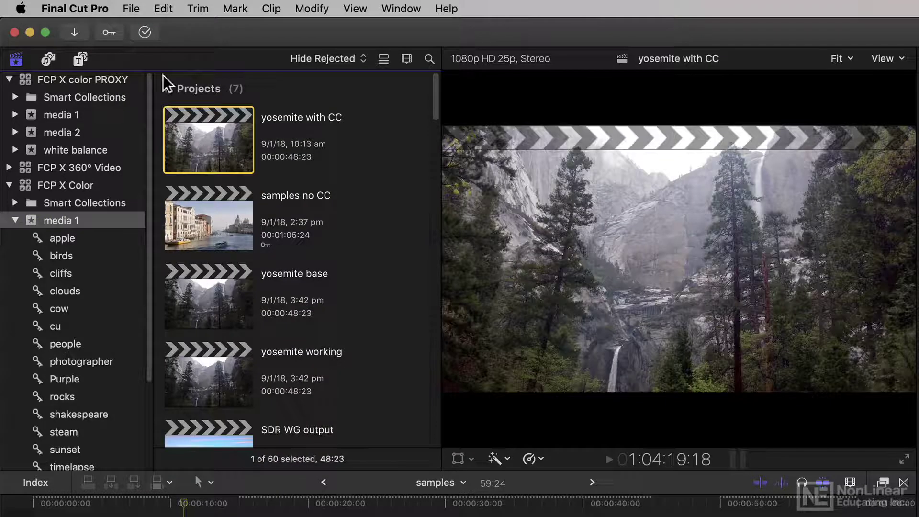
left_click(130, 8)
mouse_move(218, 258)
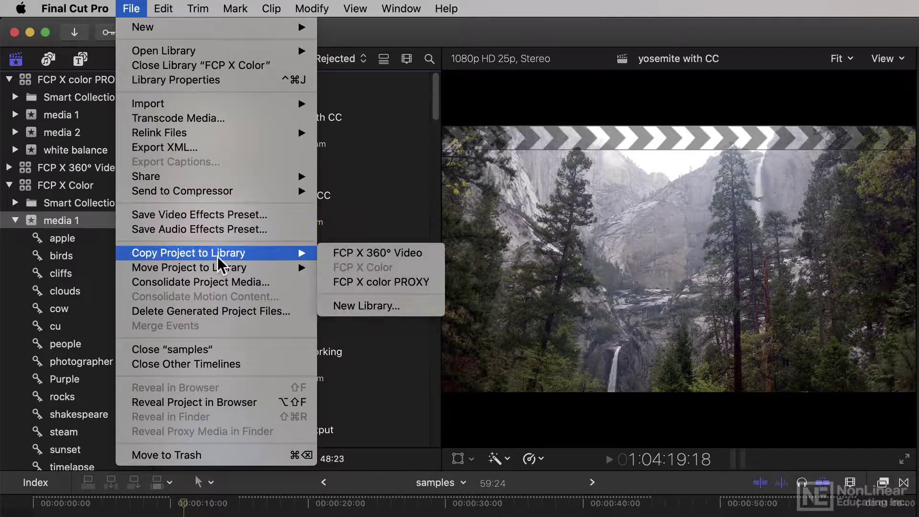
left_click(139, 6)
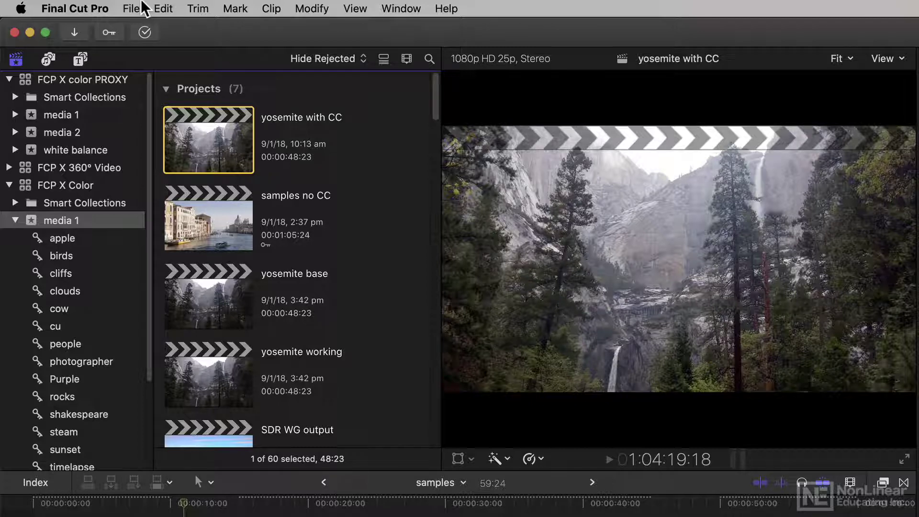
Bring up File > Relink Files to show the Proxy Media relink option.
left_click(142, 7)
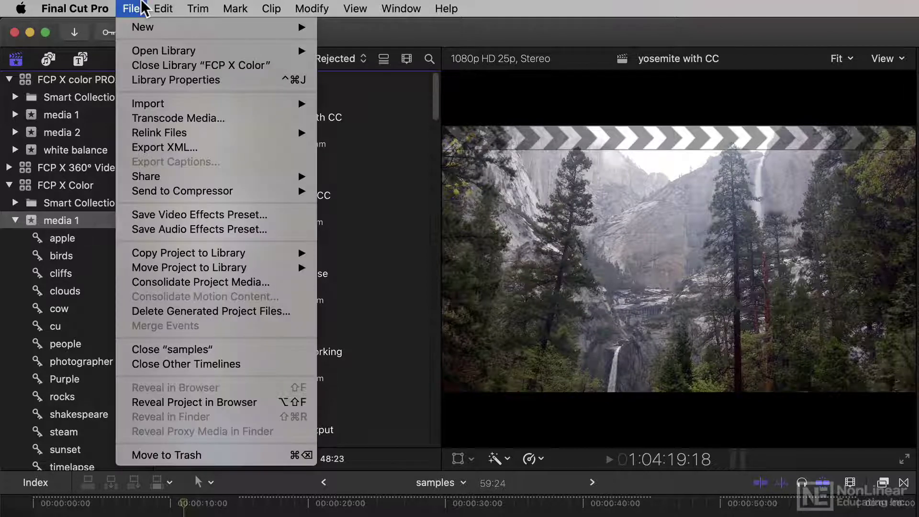
mouse_move(179, 134)
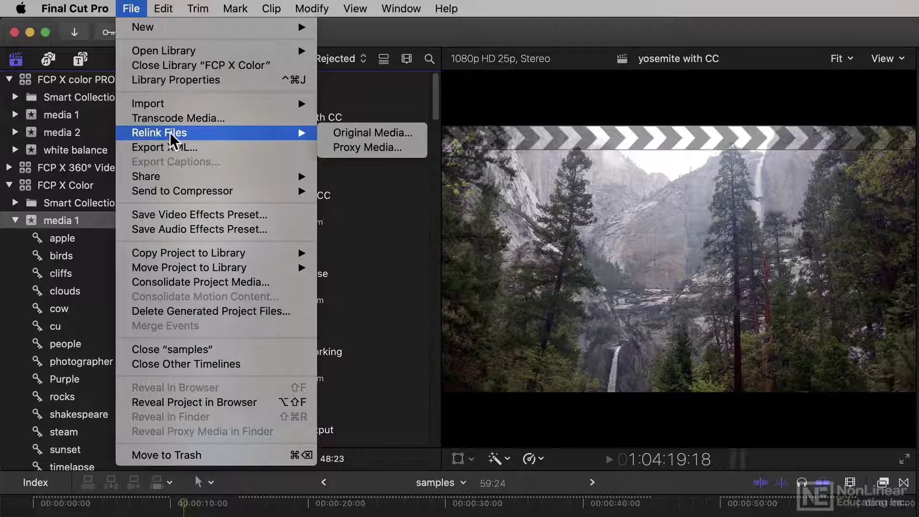